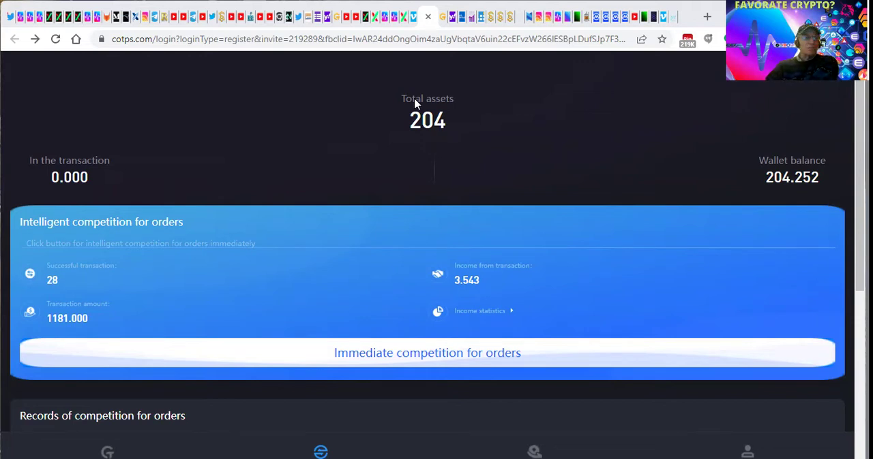
# - After checking the income statistics, match and sell into a 98 USDT order, then dismiss the summary
pyautogui.click(508, 312)
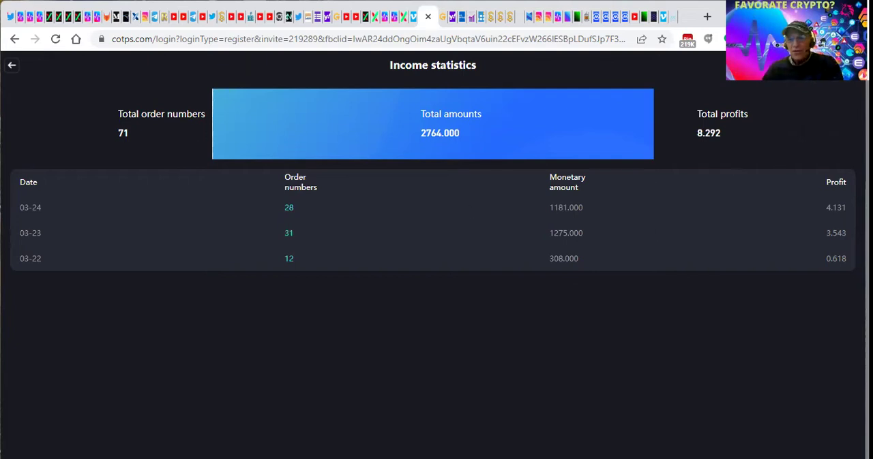
pyautogui.click(11, 70)
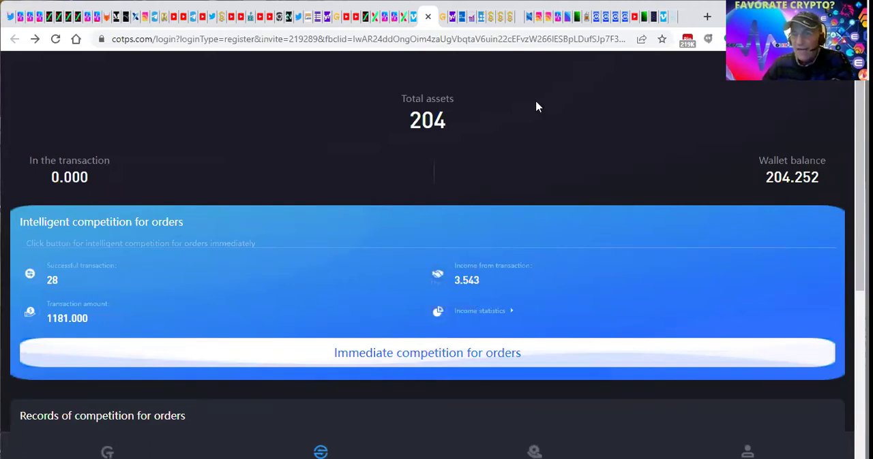
pyautogui.click(392, 369)
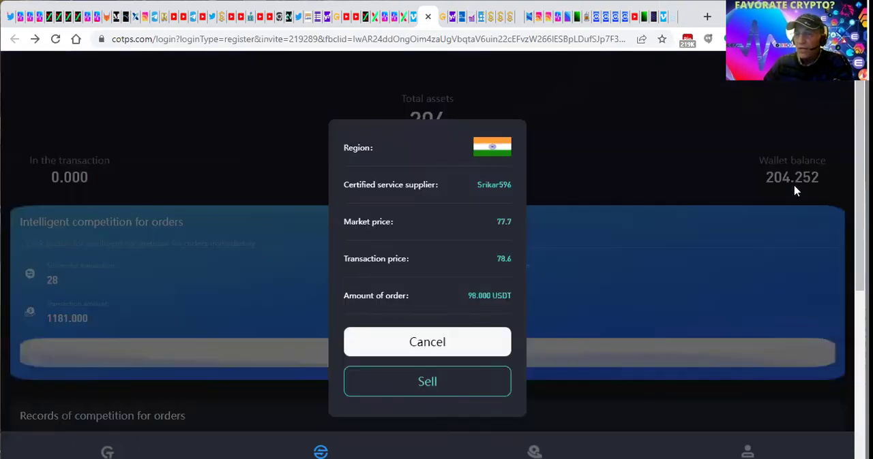
pyautogui.click(427, 383)
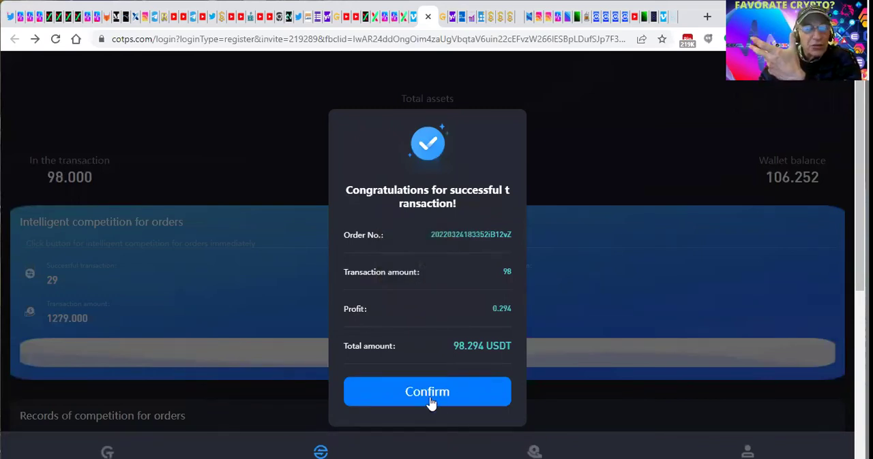
pyautogui.click(430, 396)
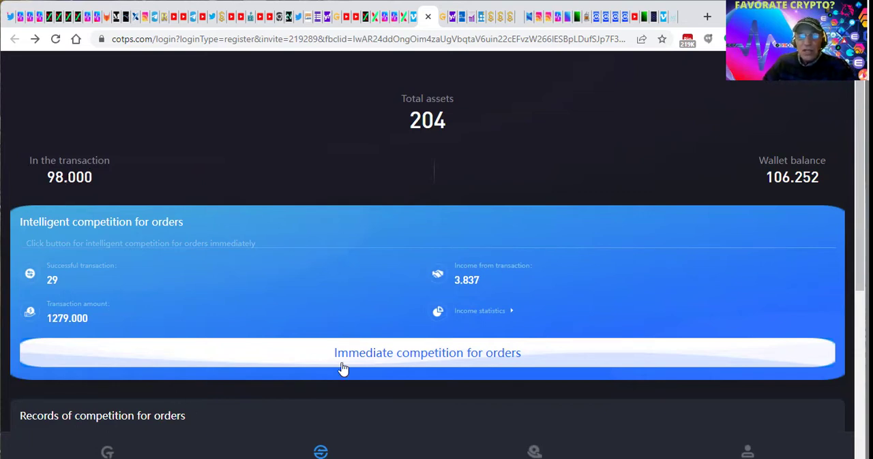
# - Match a new order, sell into the 59 USDT order, and dismiss the success summary
pyautogui.click(438, 363)
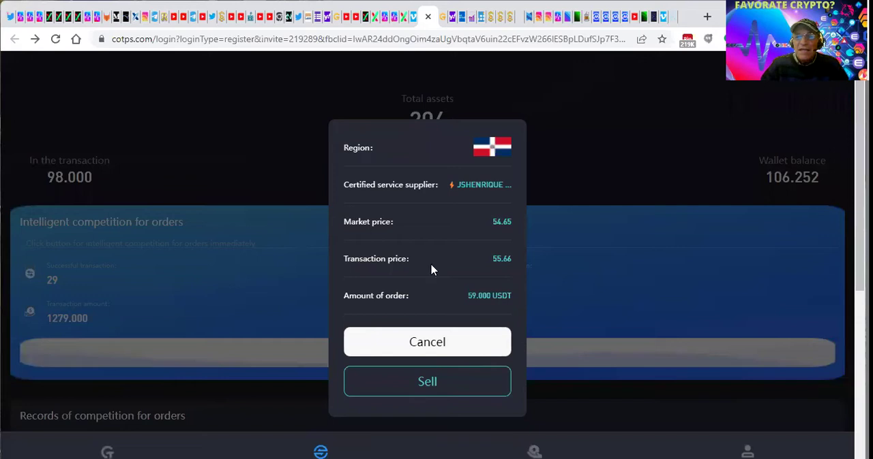
pyautogui.click(430, 388)
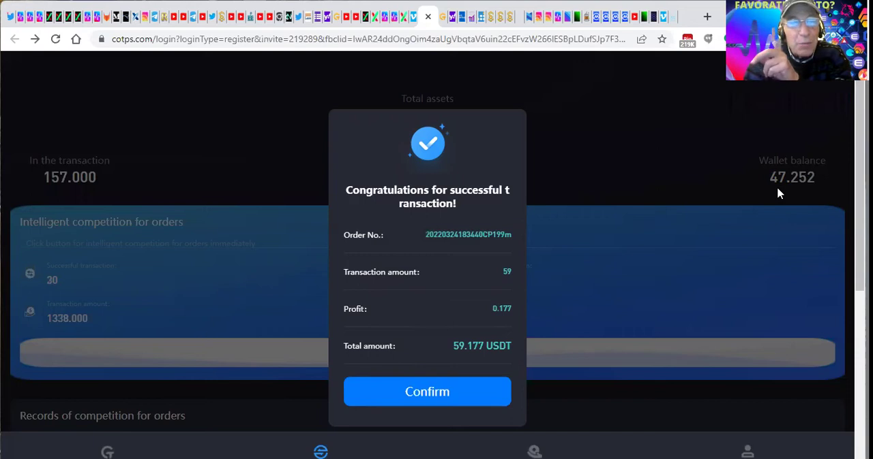
pyautogui.click(419, 402)
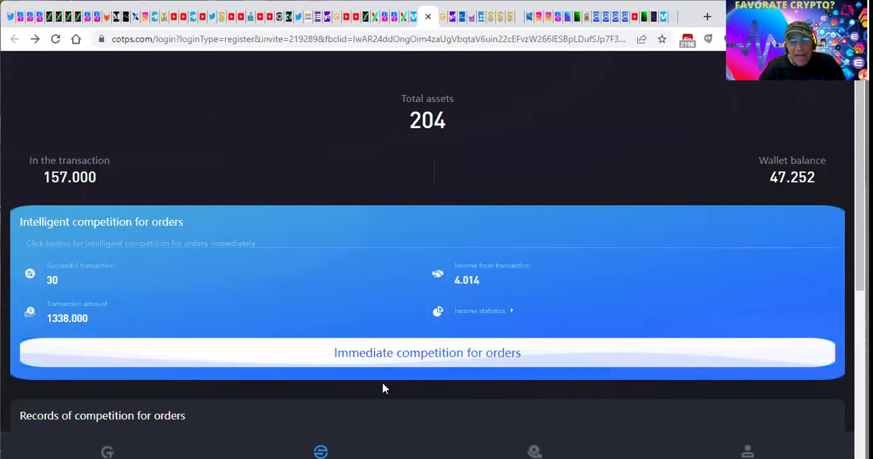
# - Match another order, sell into the 31 USDT order, and dismiss the success summary
pyautogui.click(405, 356)
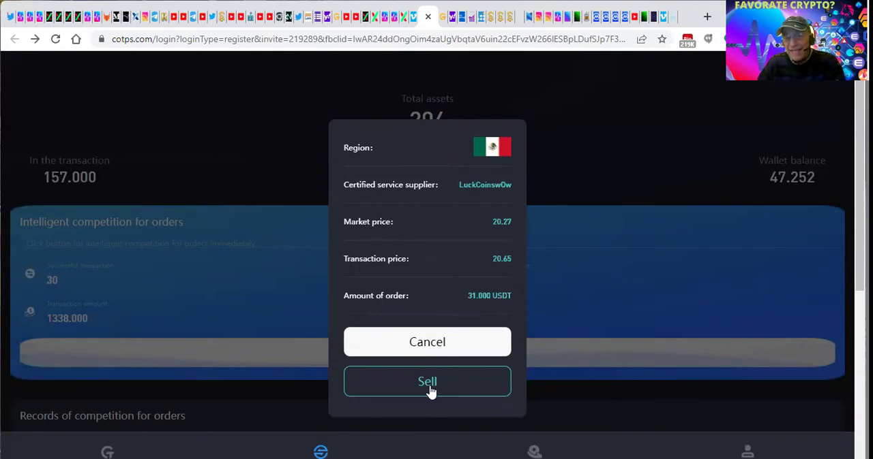
pyautogui.click(430, 392)
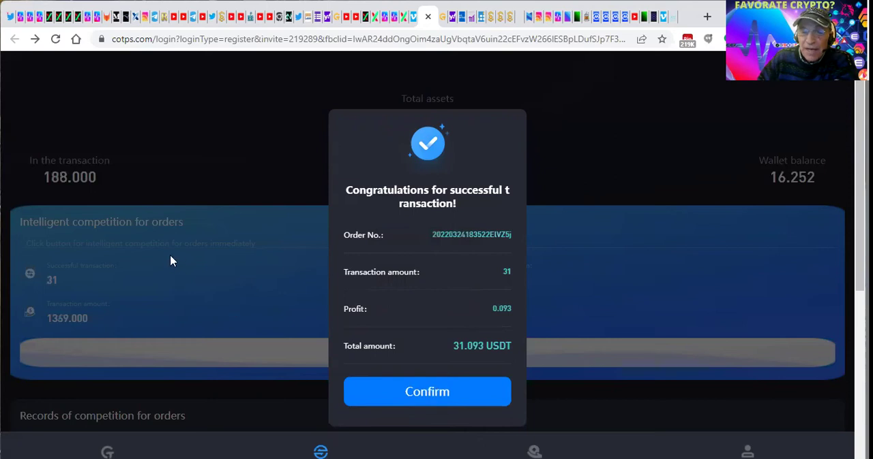
pyautogui.click(437, 399)
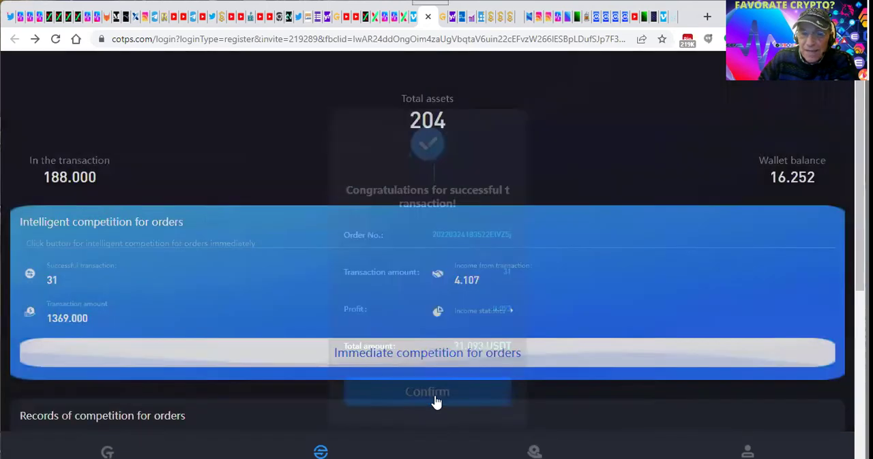
# - Match the final order, sell into the 12 USDT order, and dismiss the success summary
pyautogui.click(422, 363)
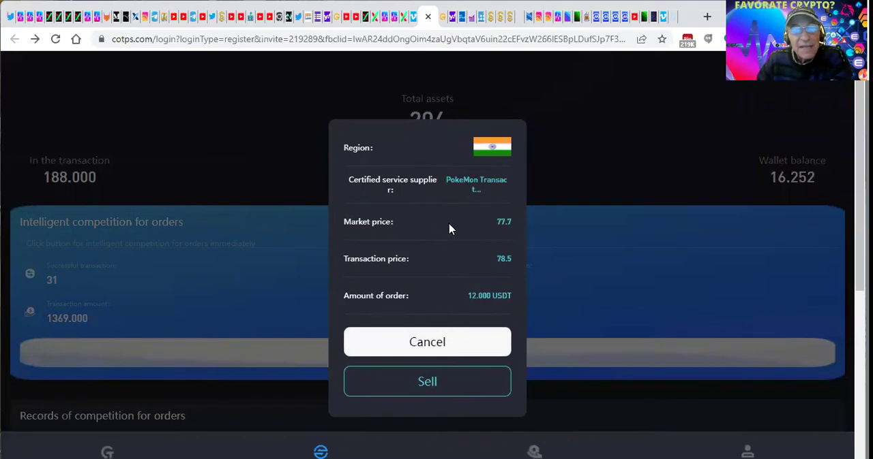
pyautogui.click(427, 386)
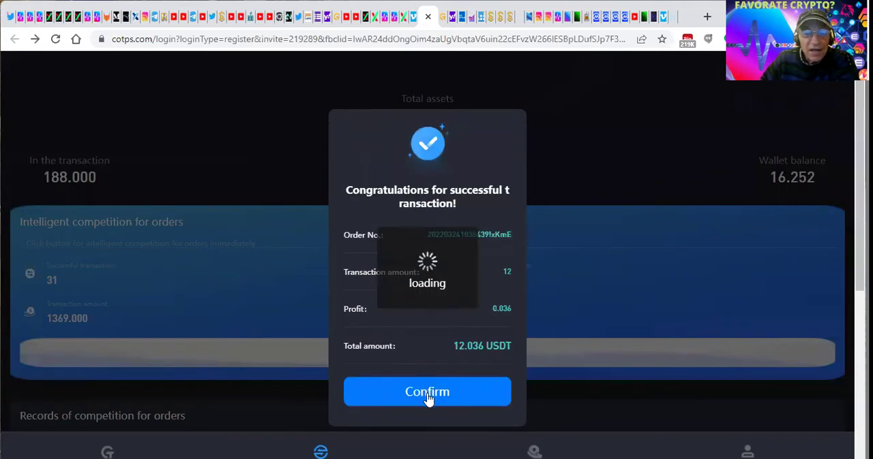
pyautogui.click(433, 396)
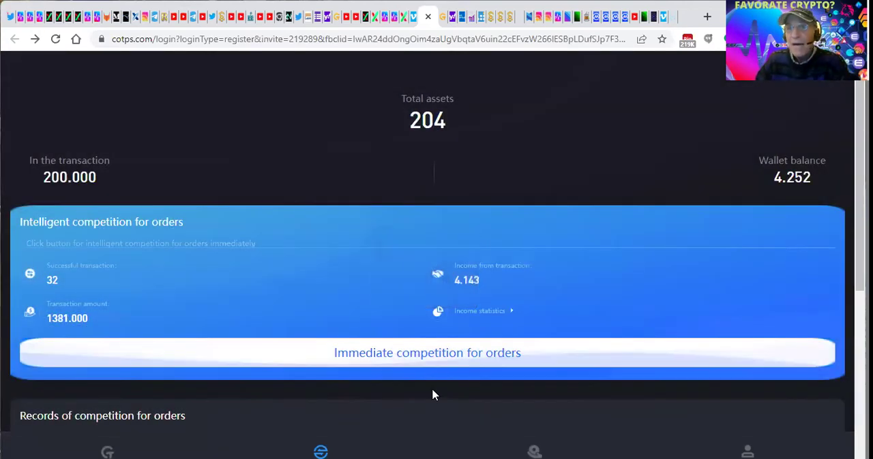